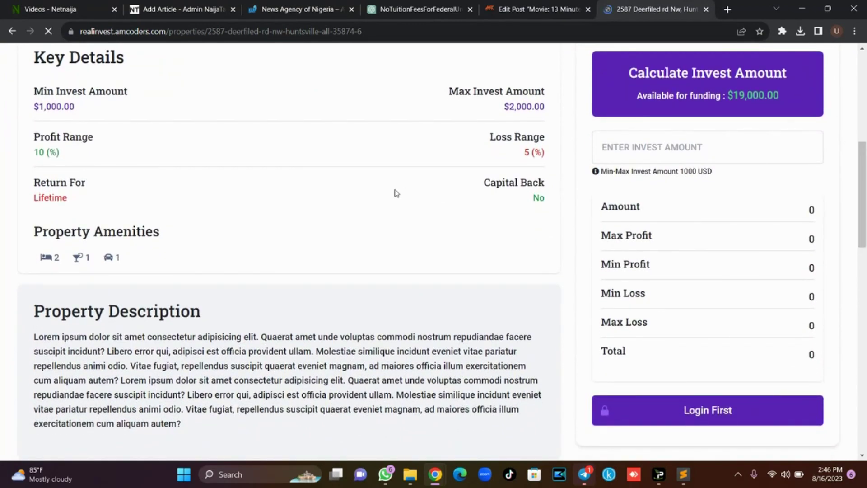
left_click_drag(865, 193, 865, 89)
scroll(809, 157, "down", 2)
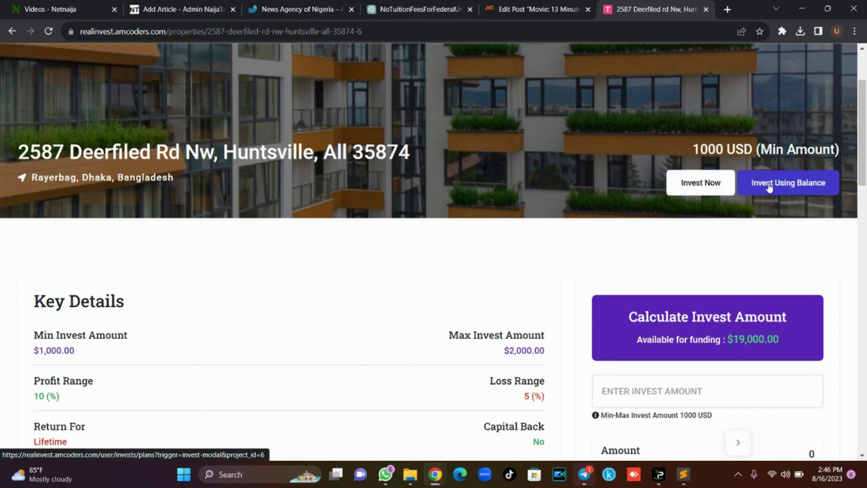
left_click_drag(859, 159, 865, 108)
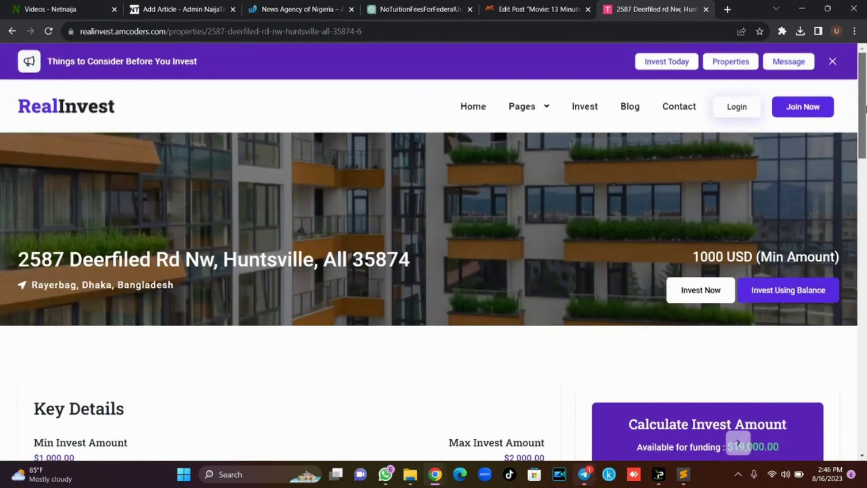
left_click(732, 117)
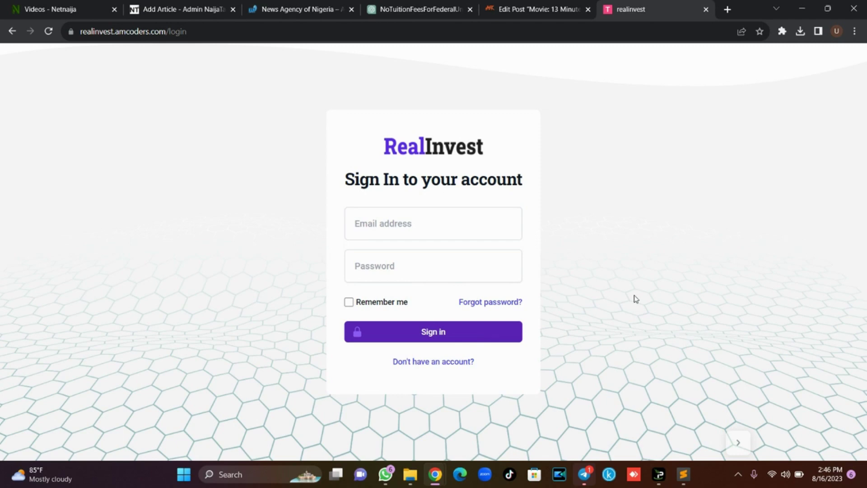
left_click(738, 442)
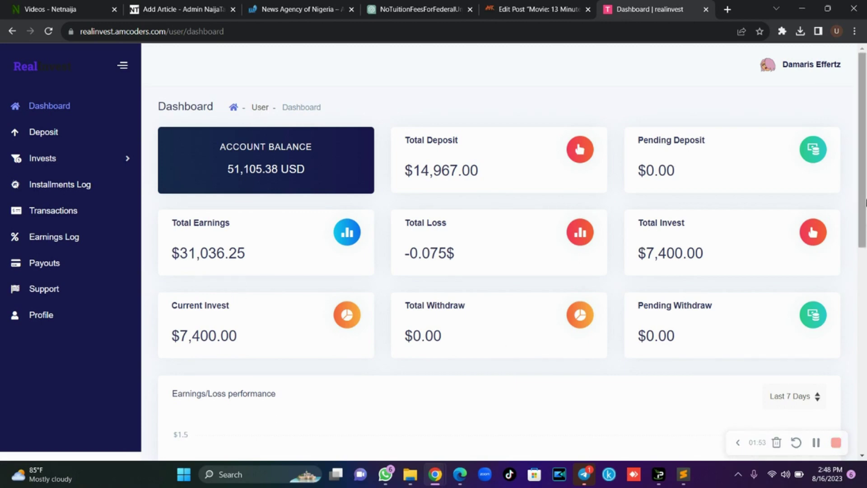
- Look through the user dashboard from the account figures down to the next installments and next schedule tables
scroll(865, 236, "down", 1)
left_click_drag(865, 236, 865, 400)
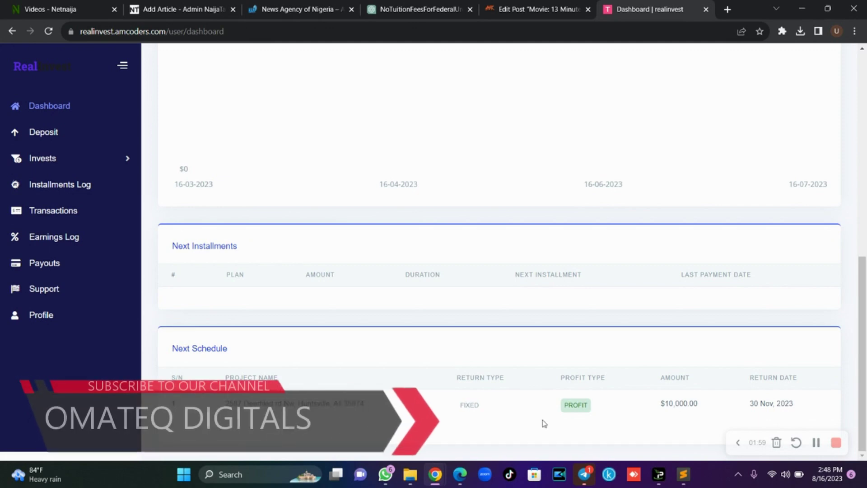
mouse_move(865, 361)
left_mouse_down()
mouse_move(865, 154)
mouse_move(866, 360)
left_mouse_up()
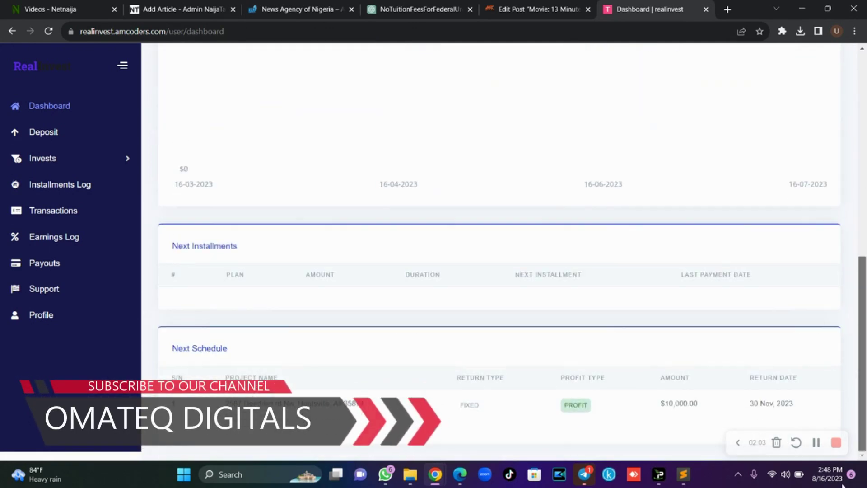
scroll(399, 158, "up", 10)
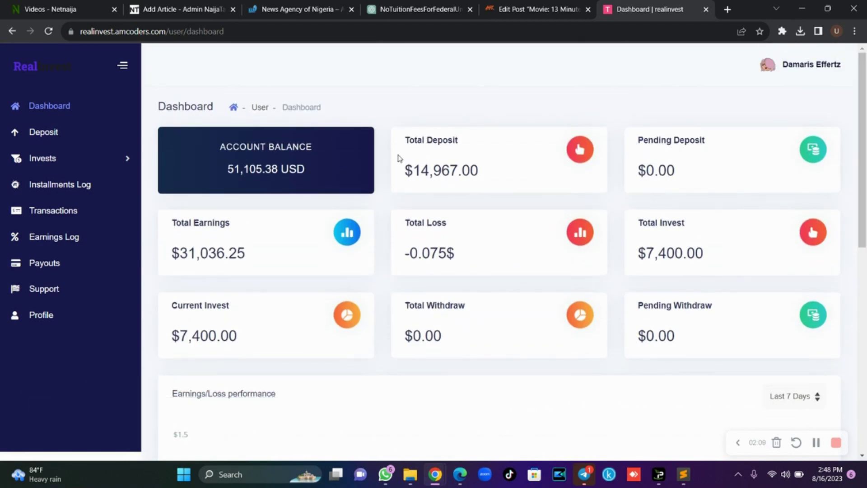
- Start a new deposit of $5000 from the Deposits page and proceed to the payment method selection
left_click(52, 132)
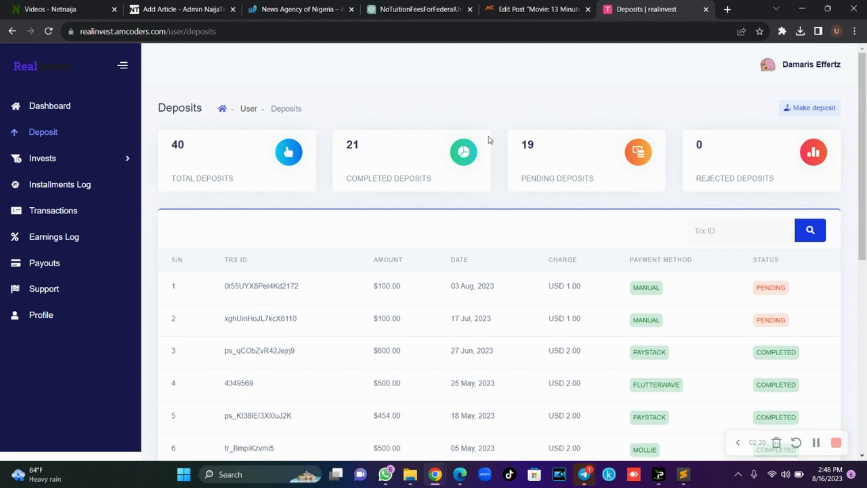
left_click(809, 106)
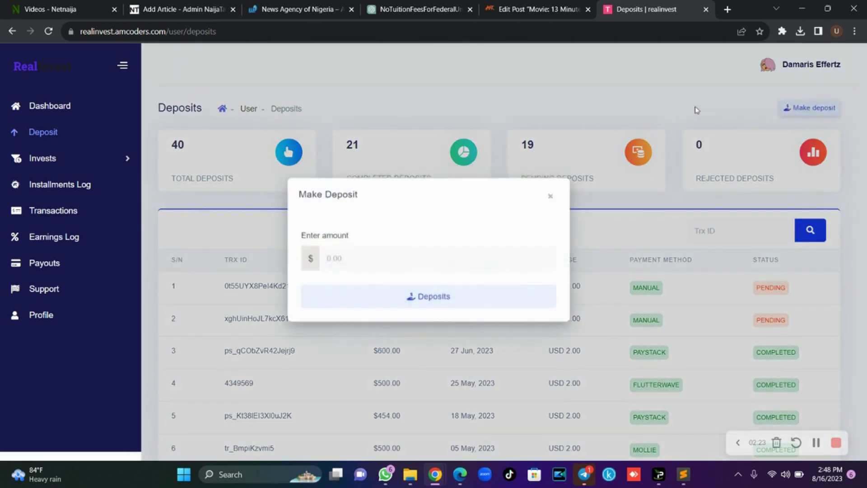
left_click(418, 267)
left_click(401, 312)
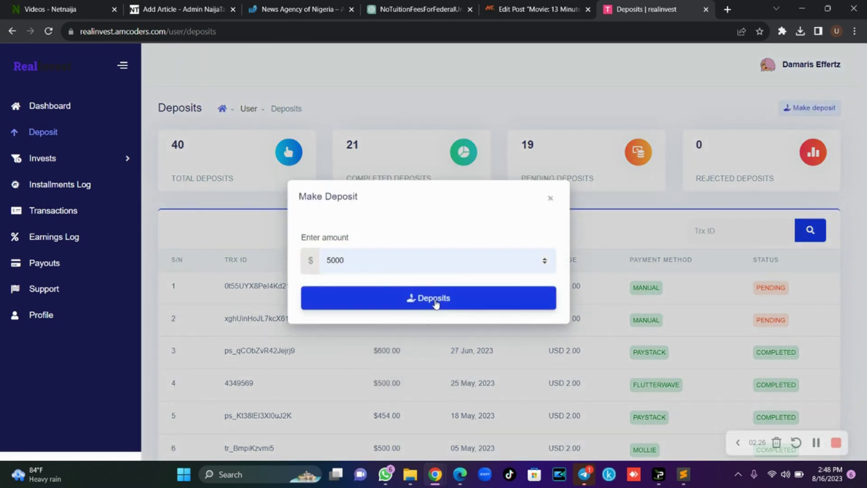
left_click(436, 300)
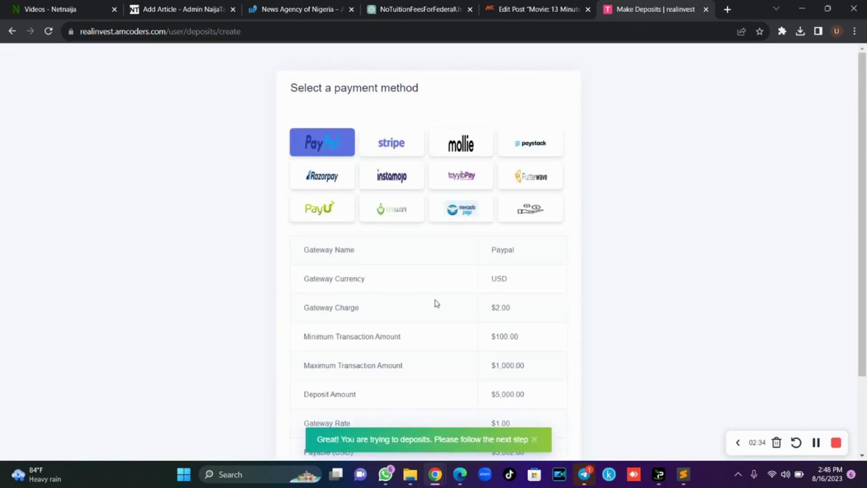
- Review the available payment gateways for the deposit and go back to the Deposits page
left_click_drag(862, 161, 866, 117)
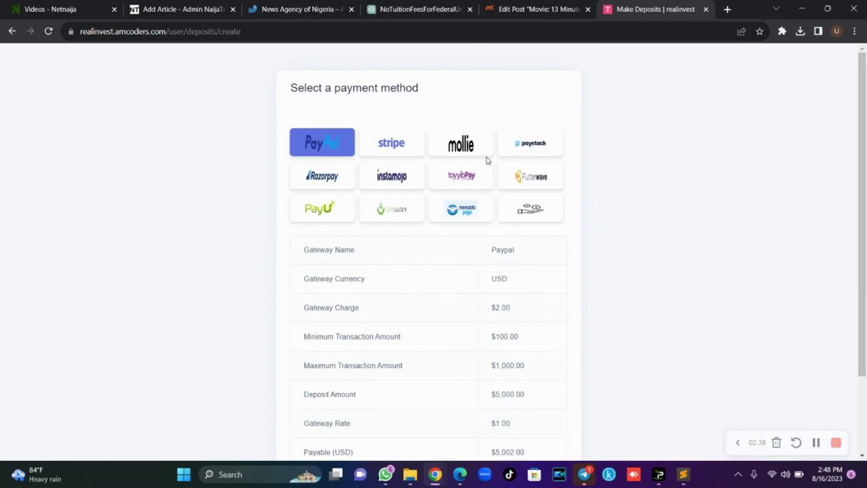
mouse_move(865, 205)
left_mouse_down()
mouse_move(862, 273)
mouse_move(862, 205)
left_mouse_up()
left_click(13, 31)
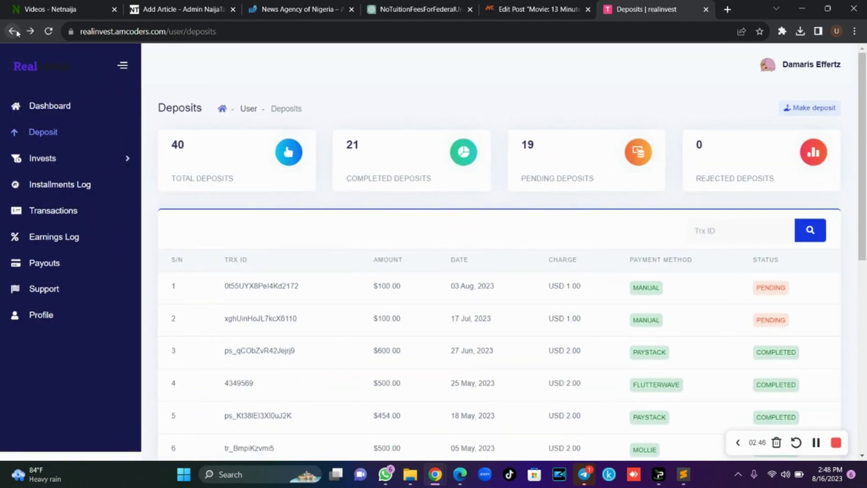
- Open the Investment Plans page and review the listed properties with their profit, loss and investment limits
left_click(90, 162)
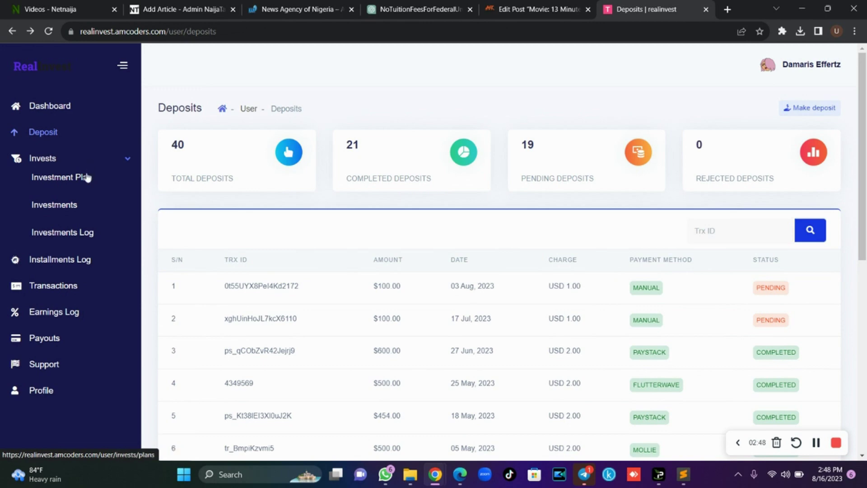
left_click(87, 176)
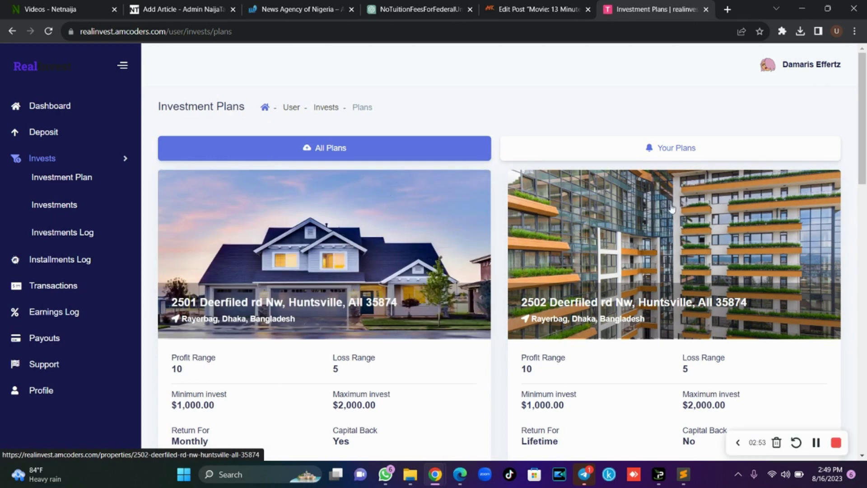
left_click_drag(866, 163, 866, 213)
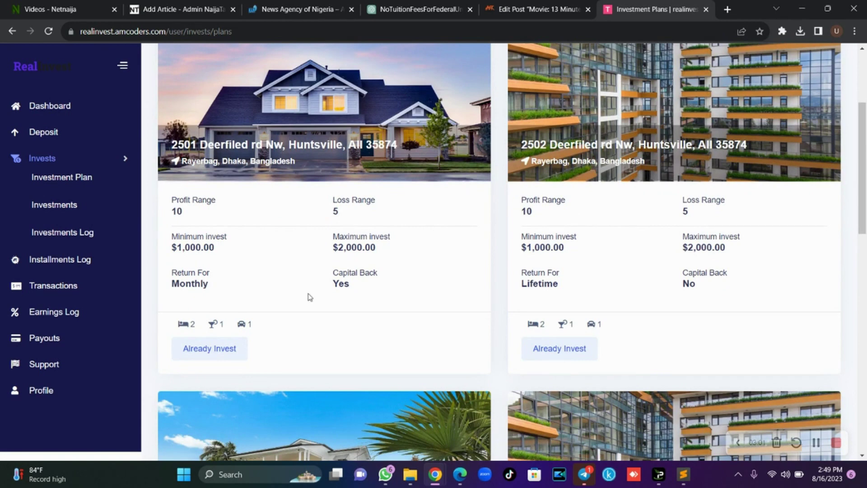
left_click_drag(861, 208, 865, 146)
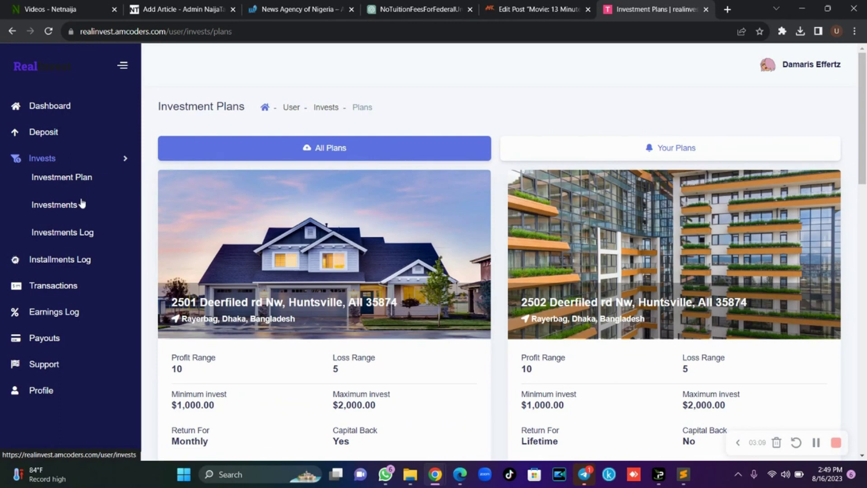
- Collapse the Invests submenu and open the Payouts page with the payout methods
left_click(104, 167)
left_click(105, 169)
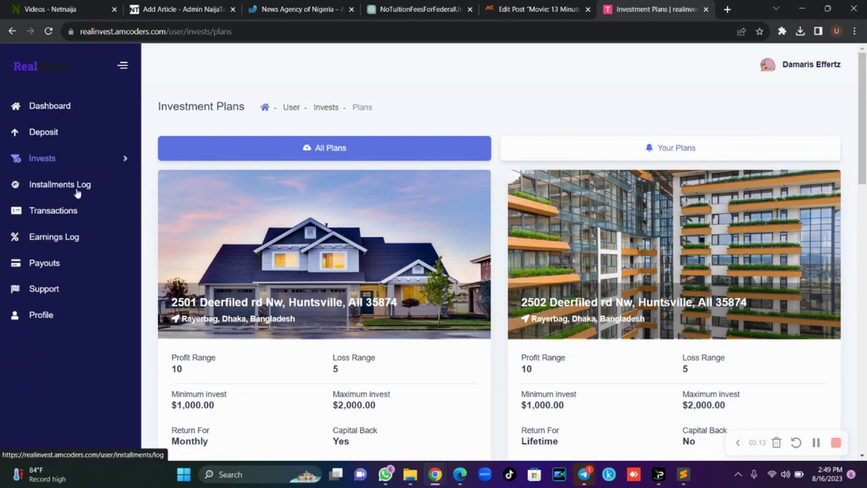
left_click(58, 269)
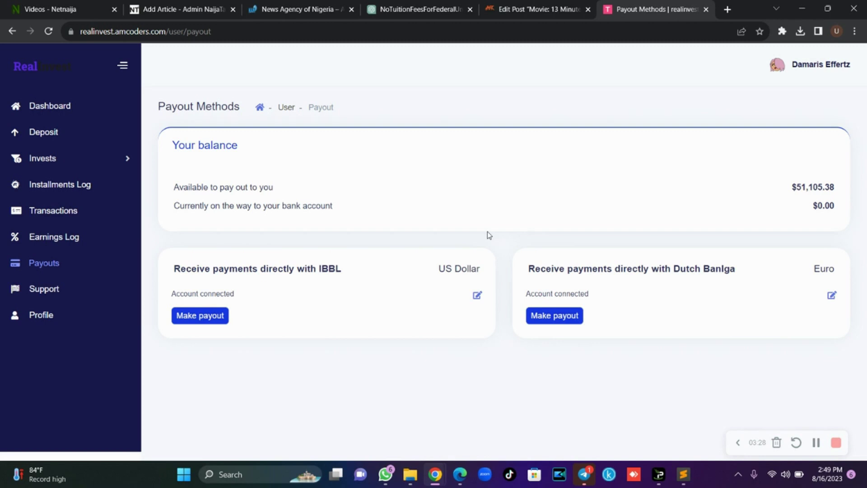
- Revisit the user dashboard down to its next schedule table and switch to the admin dashboard in Microsoft Edge
left_click(77, 108)
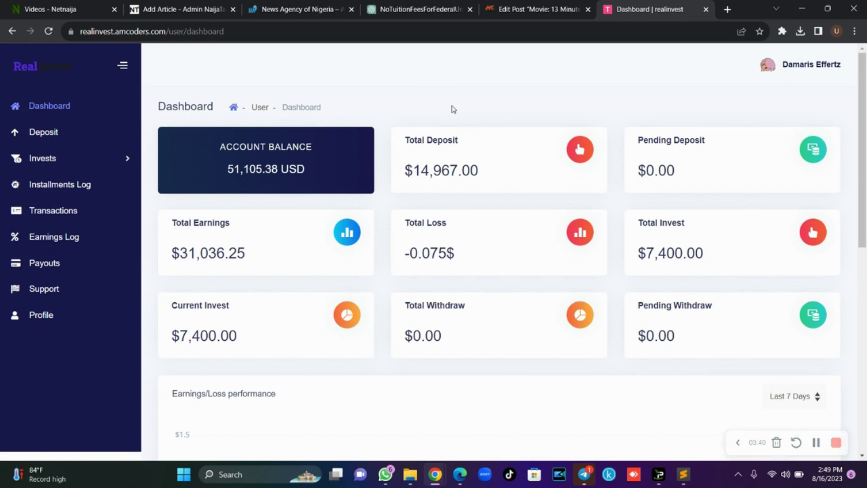
left_click_drag(863, 168, 865, 371)
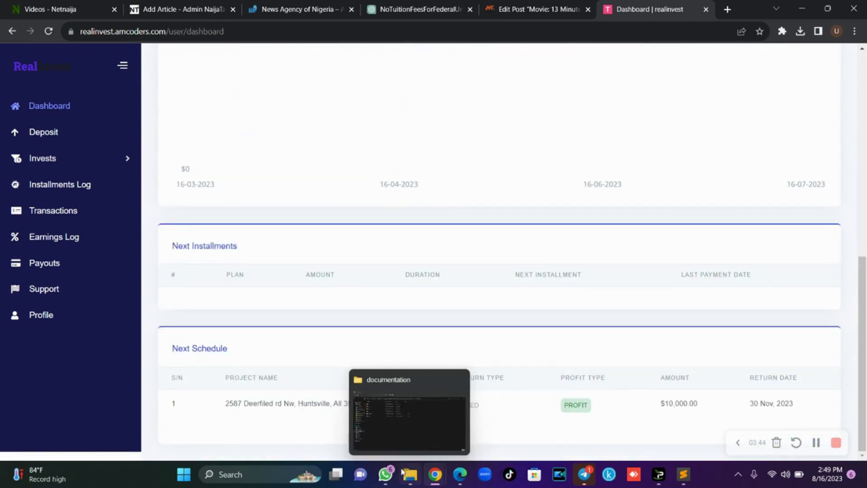
left_click(459, 475)
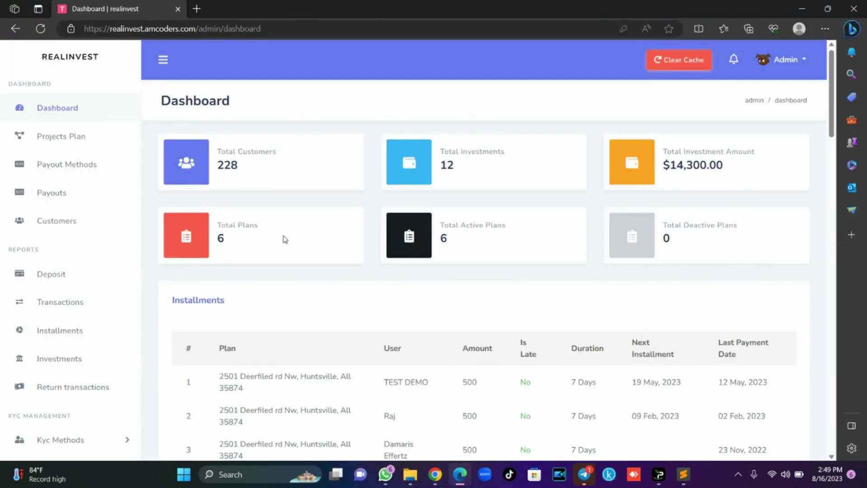
mouse_move(831, 100)
left_mouse_down()
mouse_move(824, 396)
mouse_move(844, 187)
mouse_move(840, 91)
left_mouse_up()
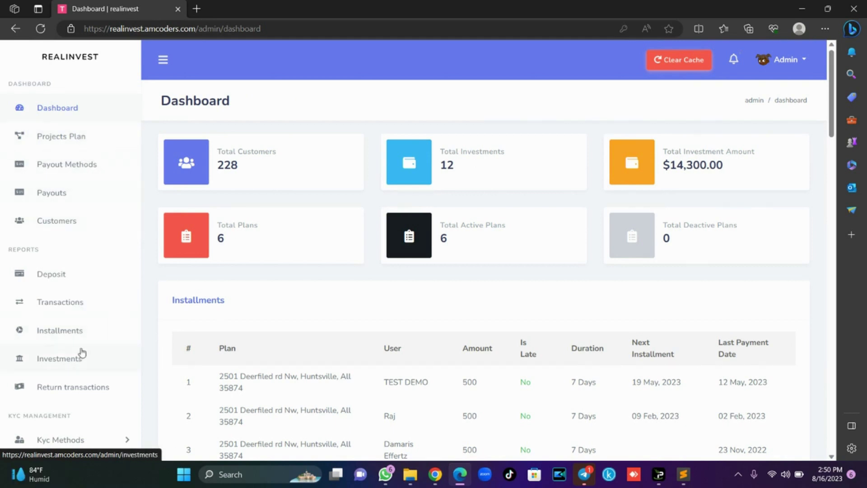
- Open the form for creating a new payout method and examine its name, currency, charge type, image and instruction fields
left_click(83, 164)
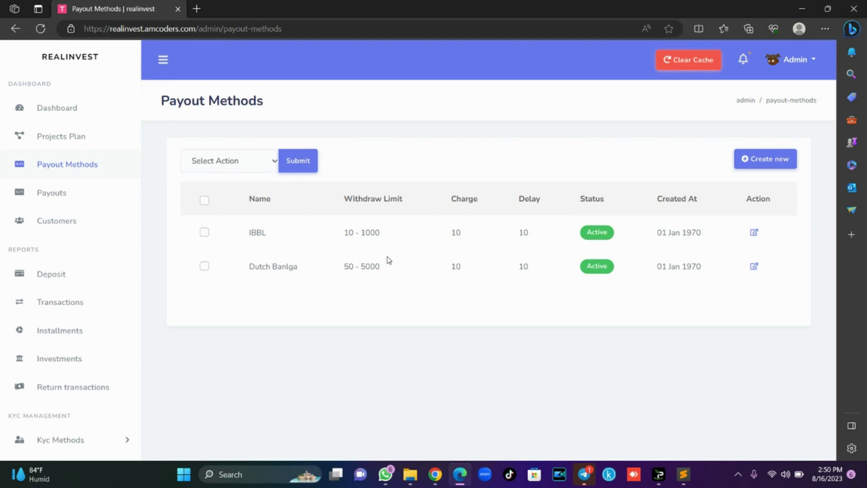
left_click(770, 167)
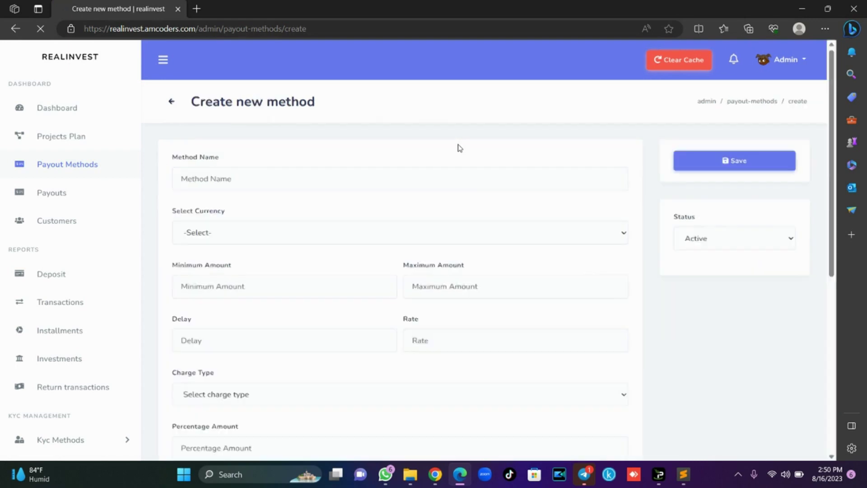
left_click(289, 181)
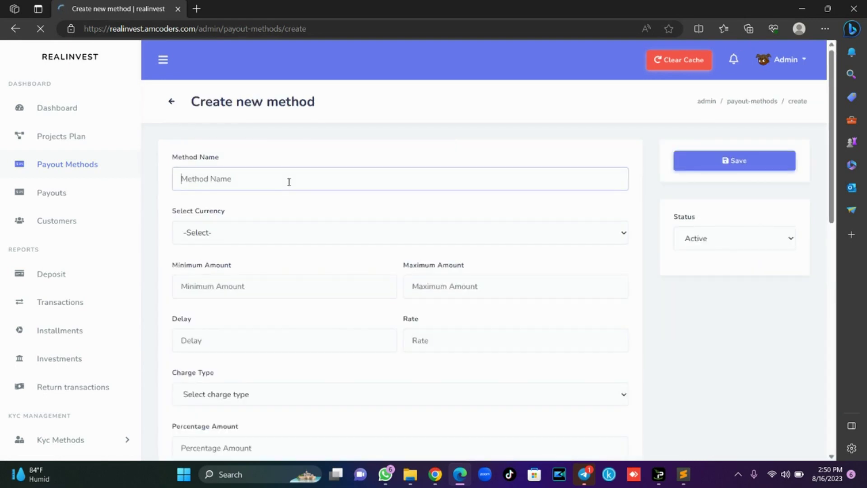
left_click(278, 237)
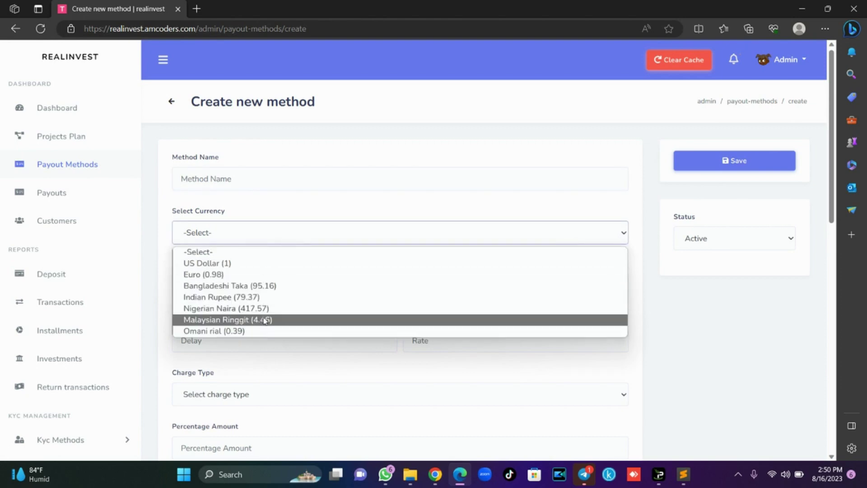
left_click(283, 188)
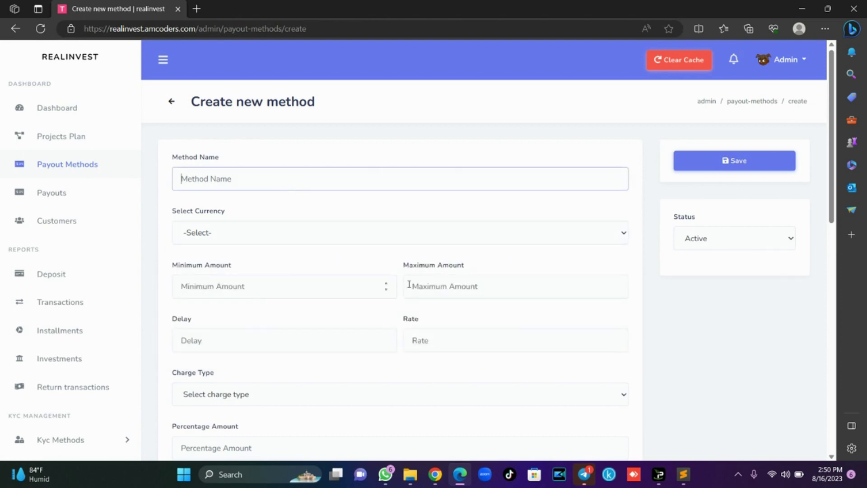
left_click(515, 401)
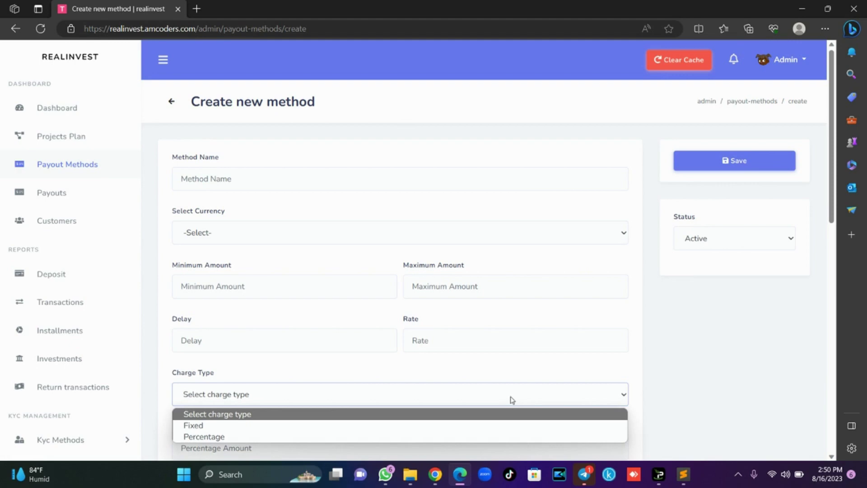
left_click(510, 399)
left_click_drag(832, 207, 833, 343)
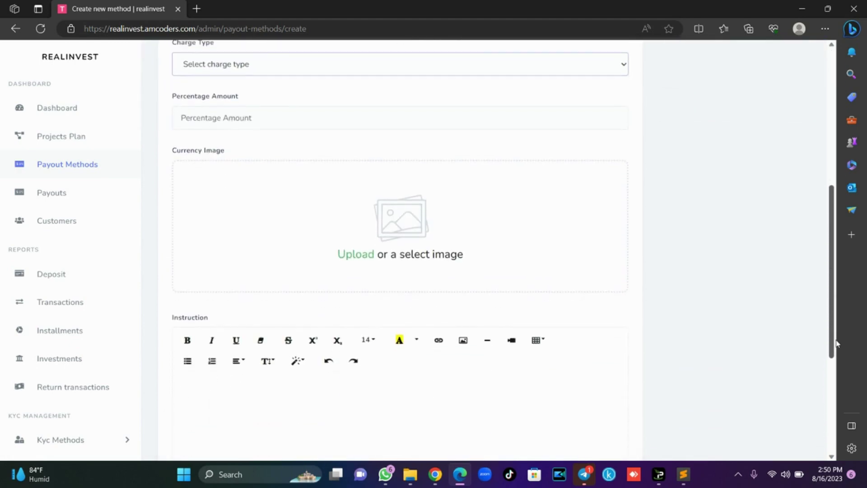
left_click(388, 416)
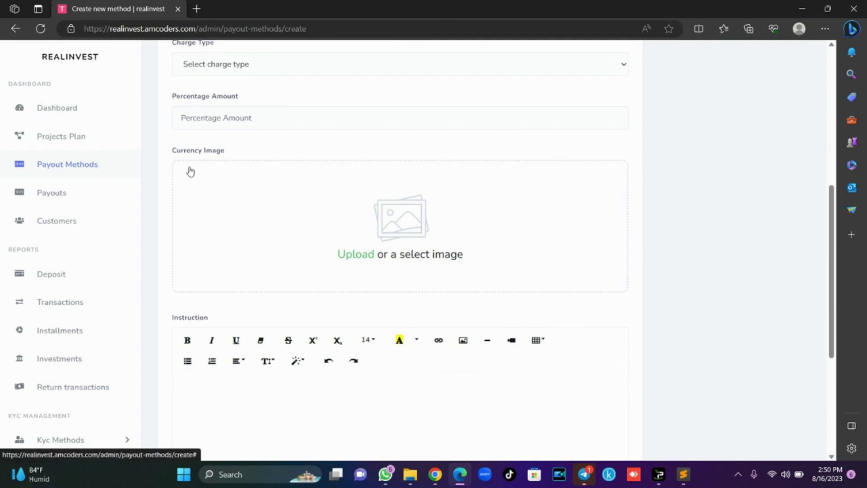
- Open the form for creating a new project in Projects Plan and set the invest type to Percentage
left_click(75, 143)
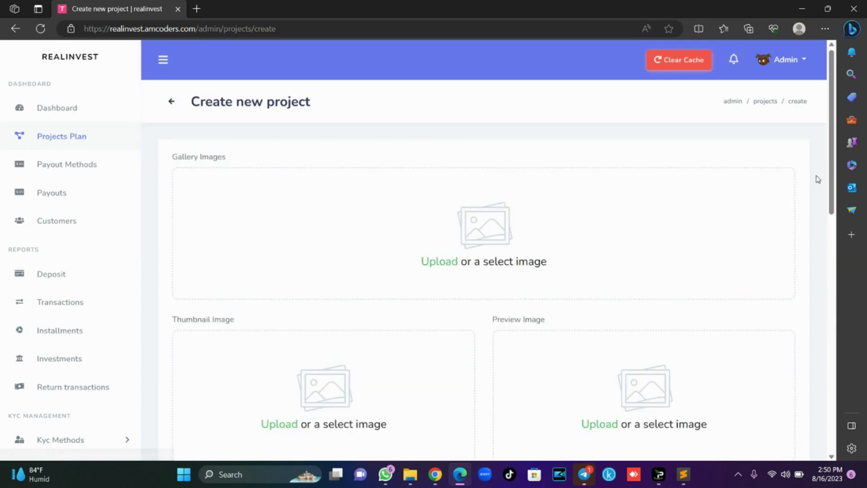
scroll(830, 194, "down", 1)
scroll(830, 204, "down", 2)
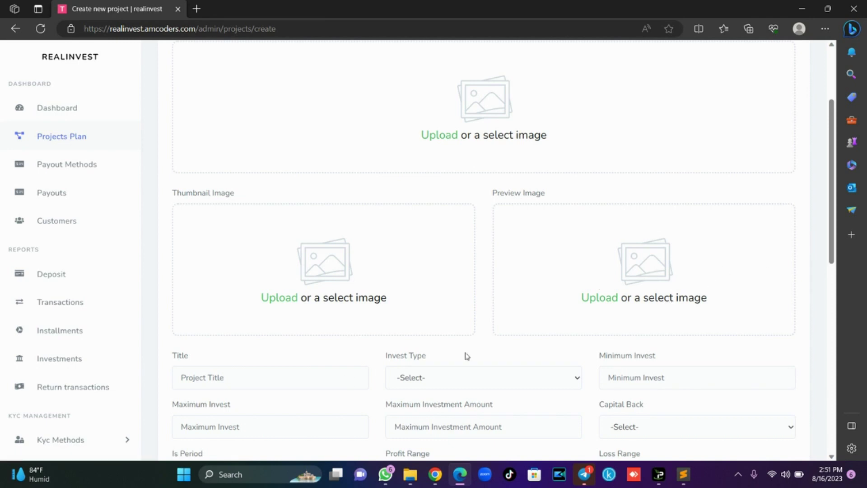
left_click_drag(830, 250, 833, 282)
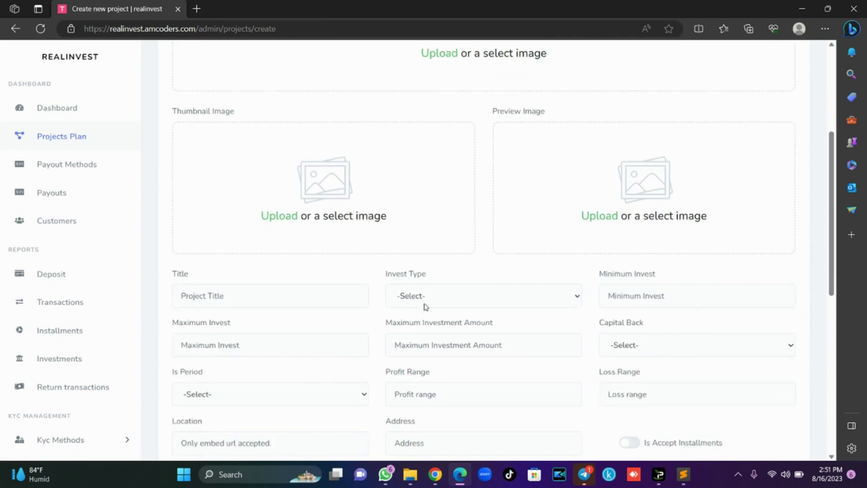
left_click(400, 299)
left_click(447, 327)
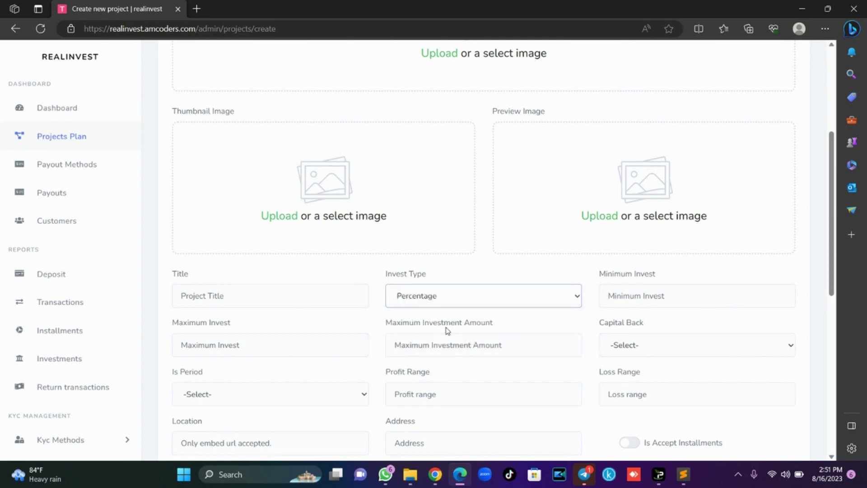
- Set the new project's invest type to Fixed and examine the remaining fields of the form down to the description
left_click(445, 305)
left_click(442, 339)
left_click(645, 294)
left_click(244, 344)
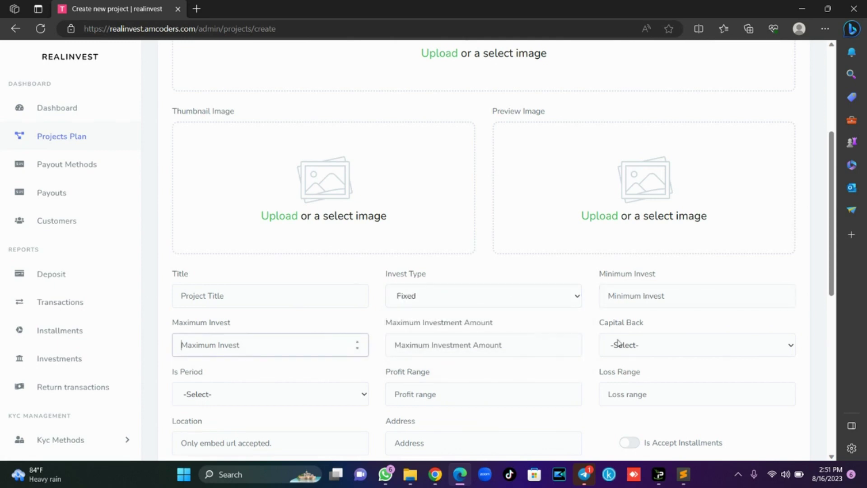
scroll(816, 397, "down", 7)
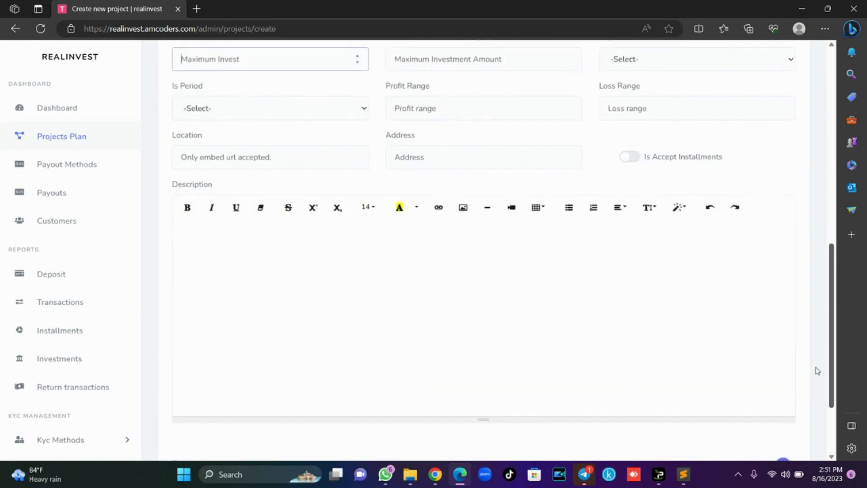
scroll(816, 397, "up", 10)
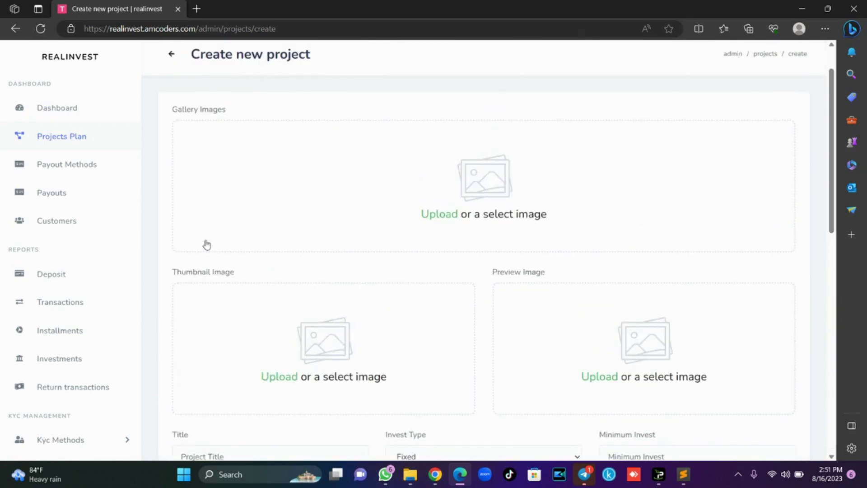
- Open the Gateway Settings page under Settings to view the list of payment gateways
scroll(138, 252, "down", 5)
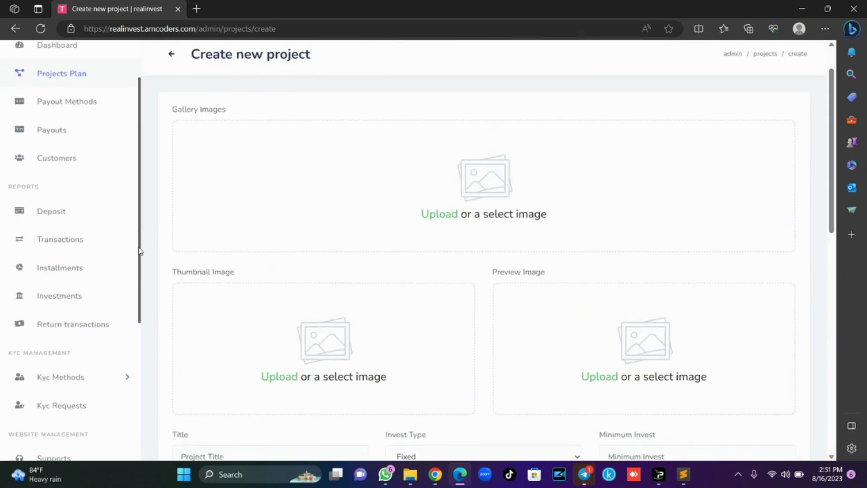
scroll(134, 348, "down", 2)
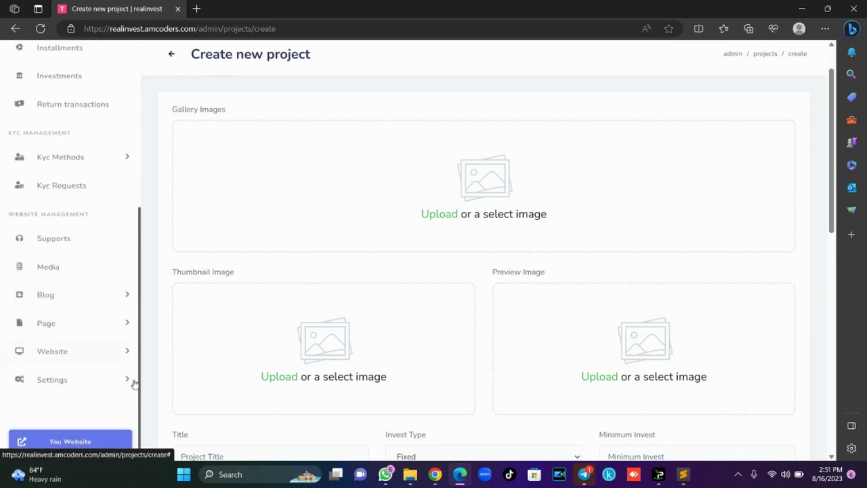
left_click(100, 374)
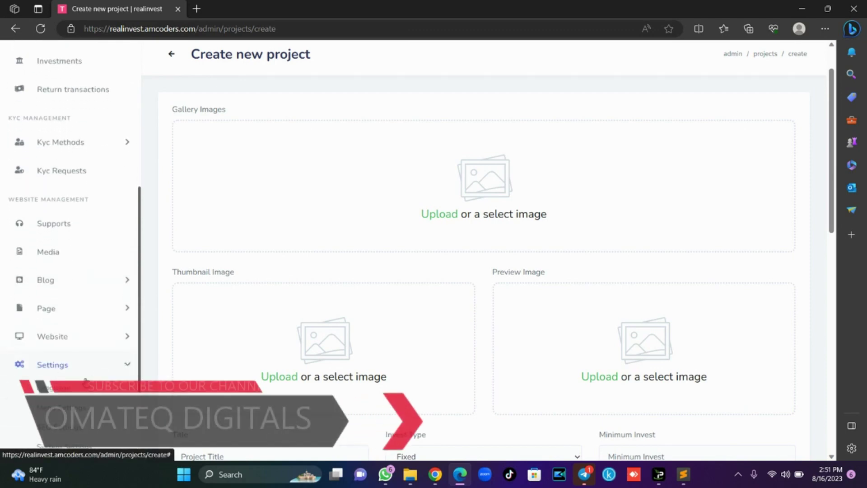
scroll(138, 341, "down", 2)
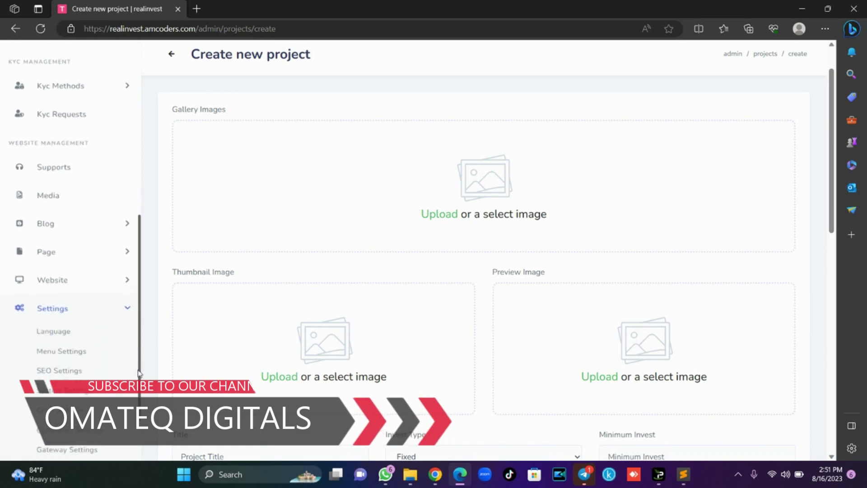
left_click(52, 413)
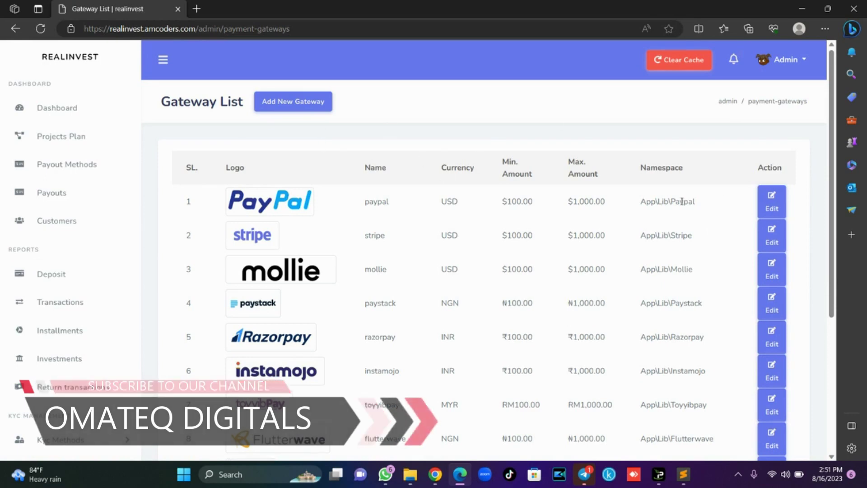
- Open the form for creating a new payment gateway and check its currency choices
left_click(310, 116)
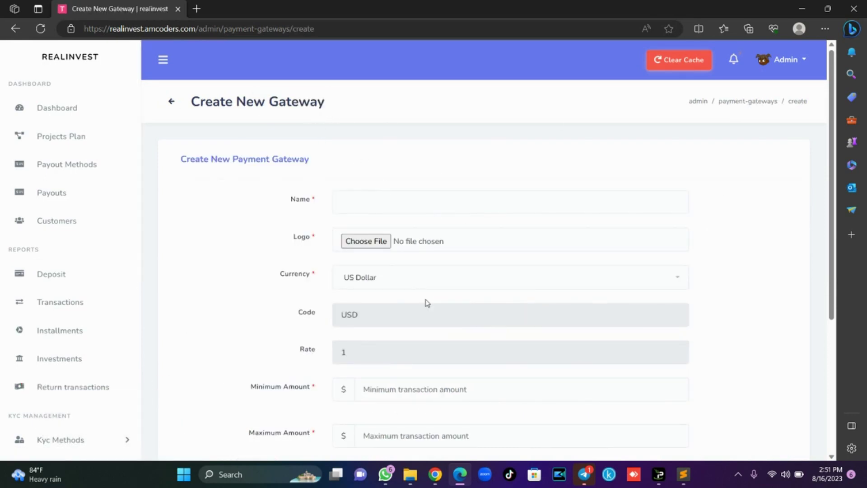
left_click(405, 290)
left_click(405, 290)
- Expand the Website submenu to view its logo, headings, footer, FAQ and announcement entries, and collapse it again
left_click_drag(141, 158, 155, 359)
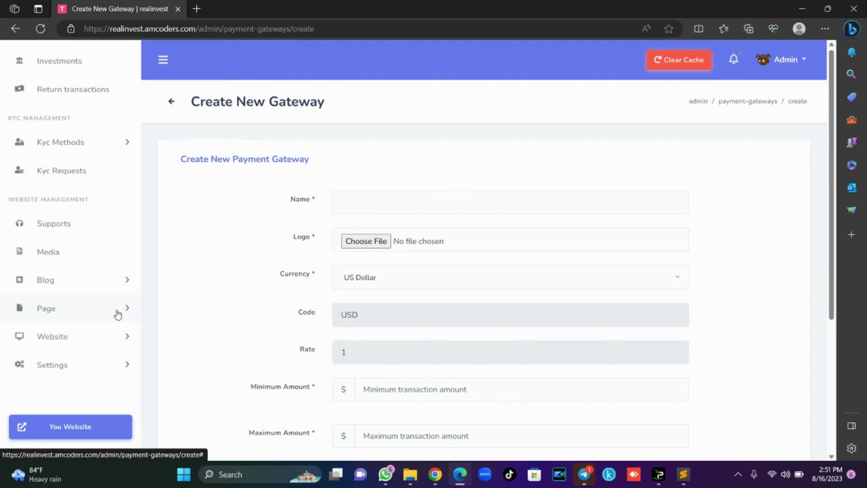
left_click(110, 344)
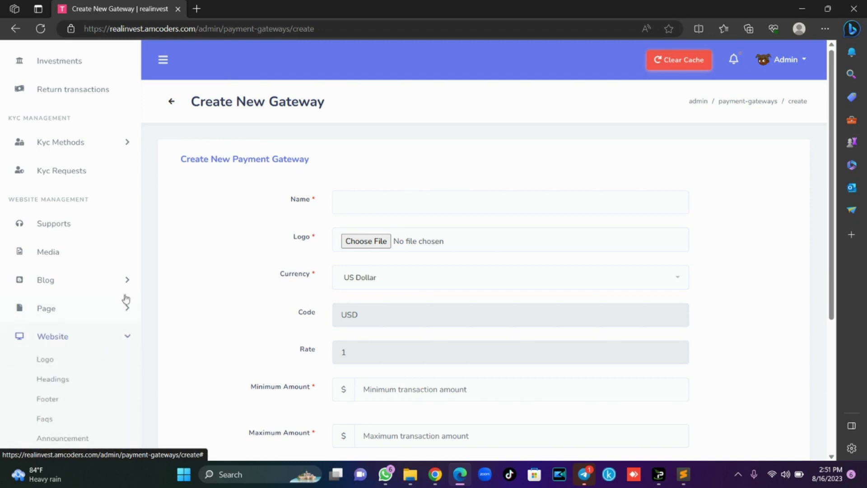
left_click_drag(141, 207, 143, 262)
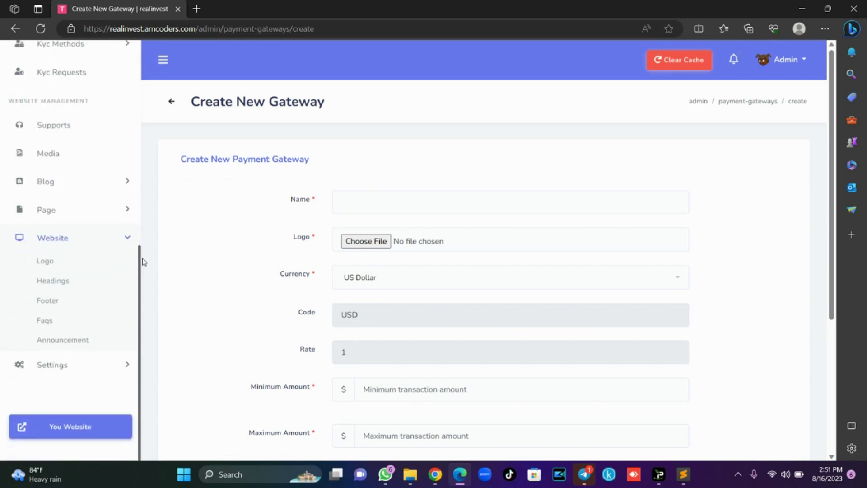
left_click(129, 248)
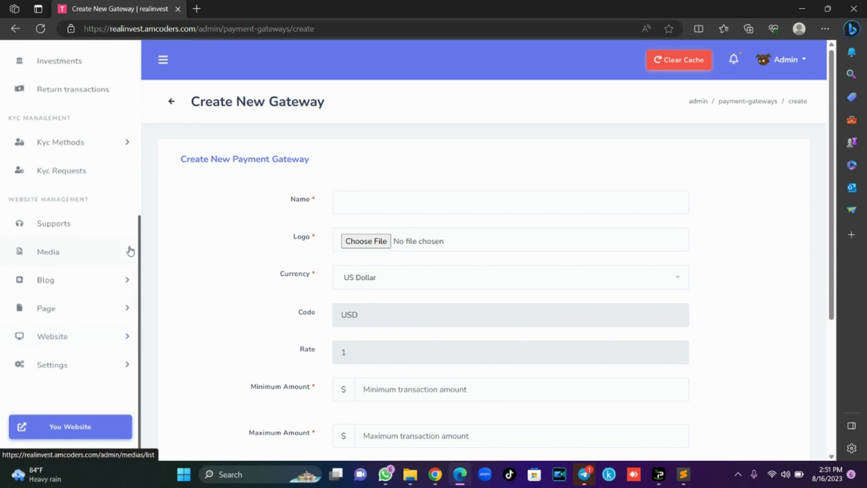
- Expand and collapse the Page, Blog and Kyc Methods submenus in turn to view their entries
left_click(124, 314)
left_click(124, 315)
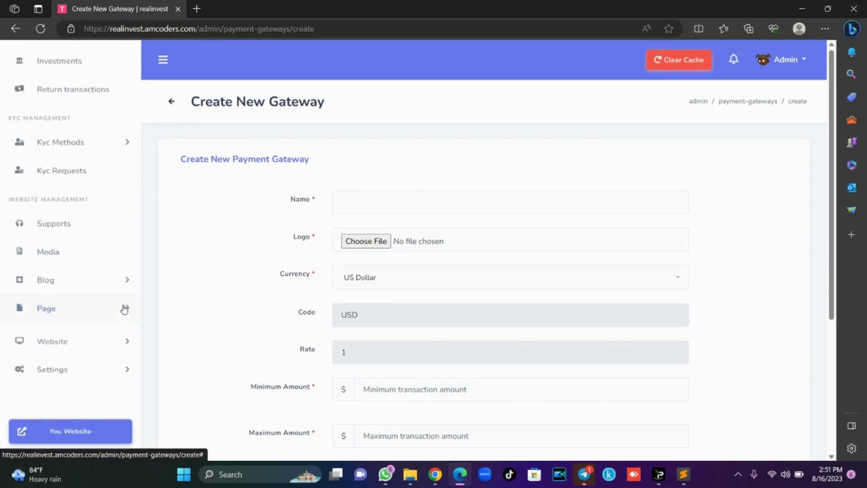
left_click(124, 288)
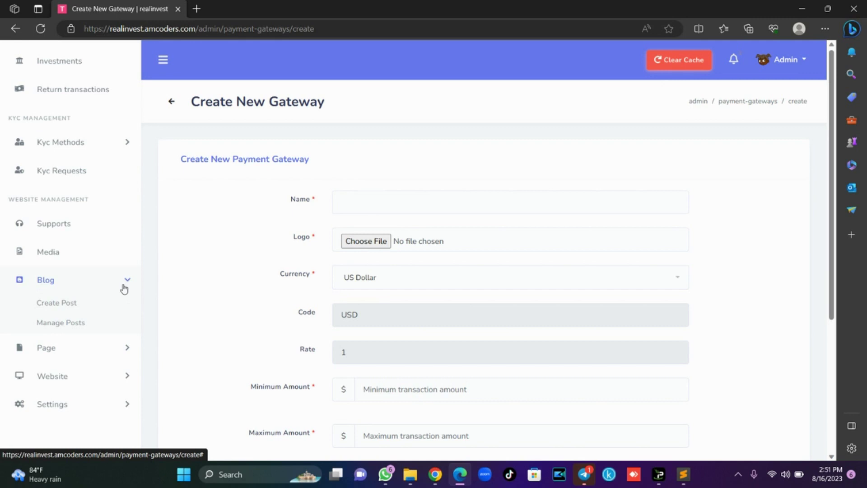
left_click(124, 289)
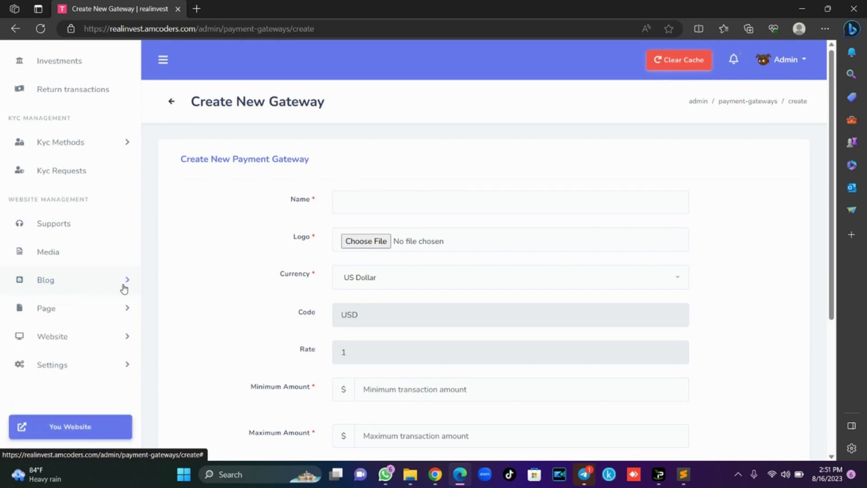
left_click(124, 149)
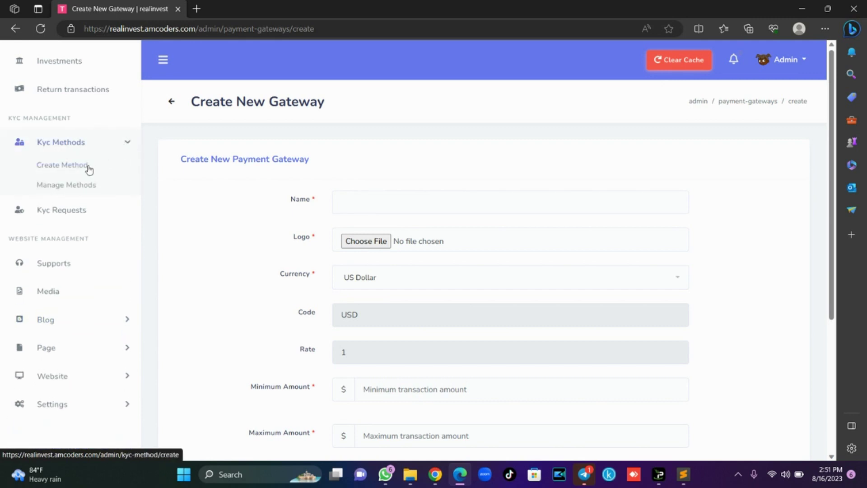
left_click(118, 148)
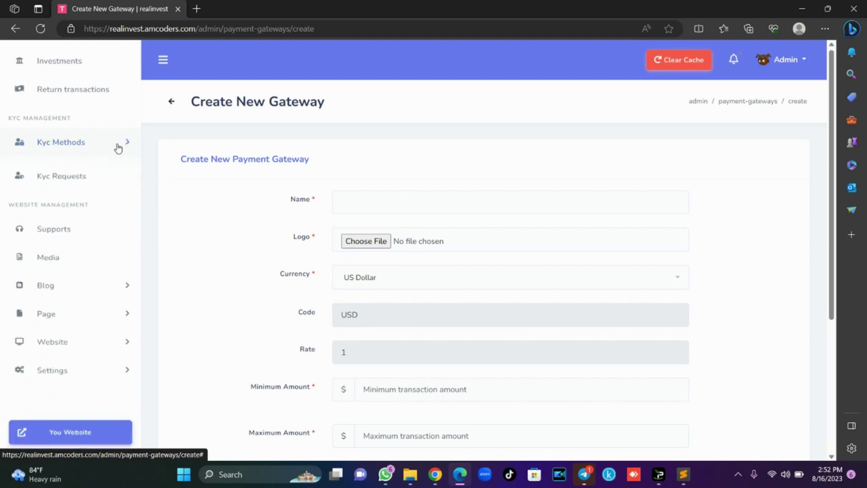
- Open the Installments report and return to the admin dashboard
left_click_drag(146, 333, 150, 111)
left_click(71, 270)
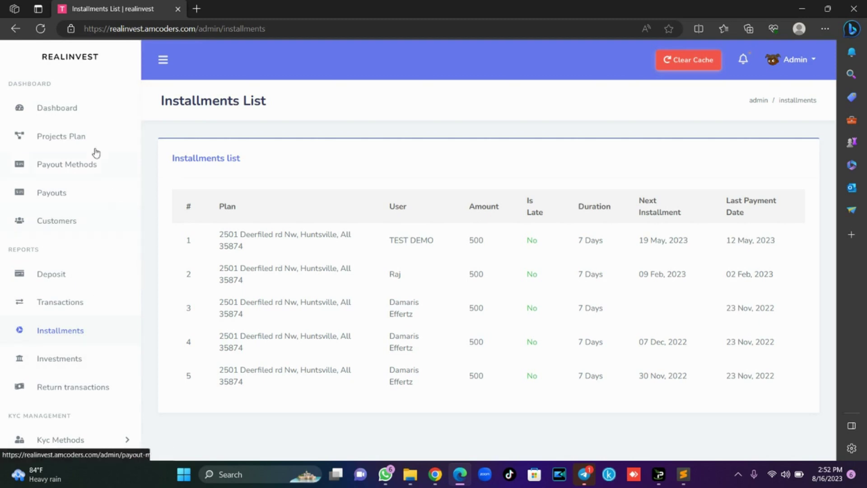
left_click(68, 113)
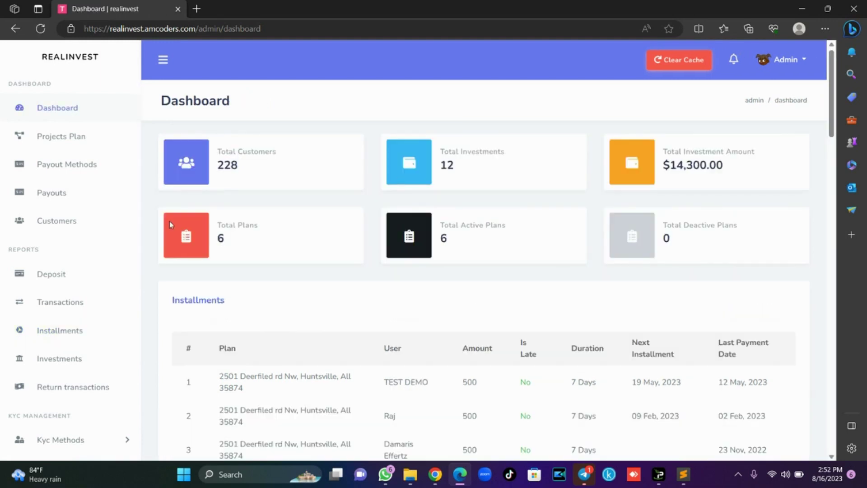
- View the profile of the first customer in the Customers list and return to the list
left_click(58, 223)
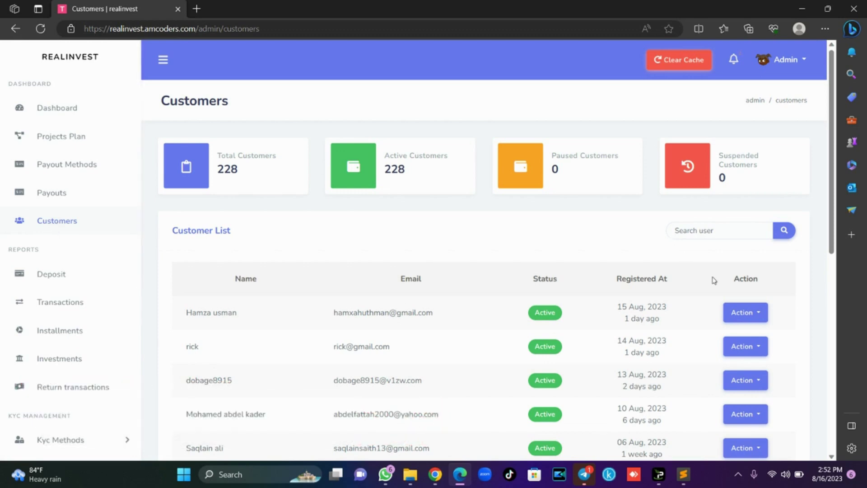
left_click(761, 317)
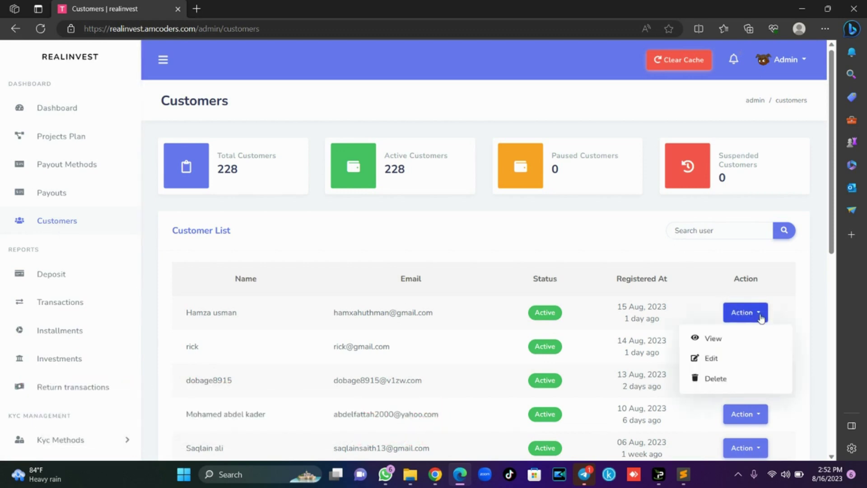
left_click(715, 343)
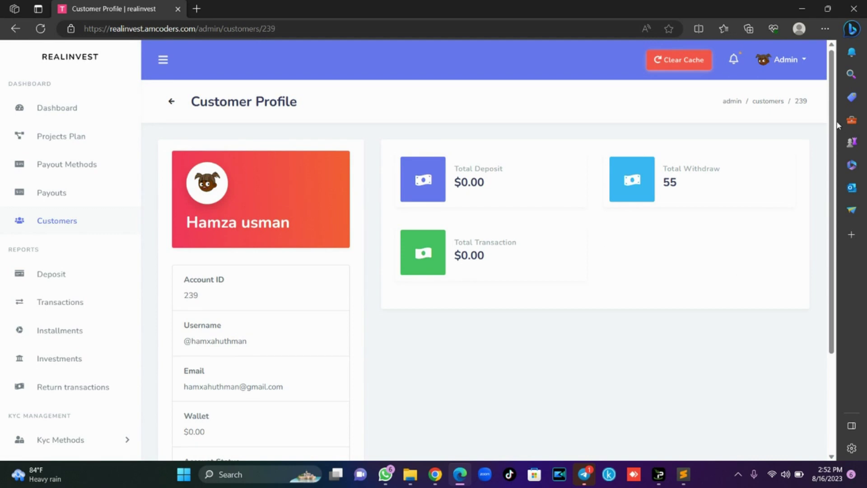
left_click_drag(833, 135, 836, 97)
left_click(176, 107)
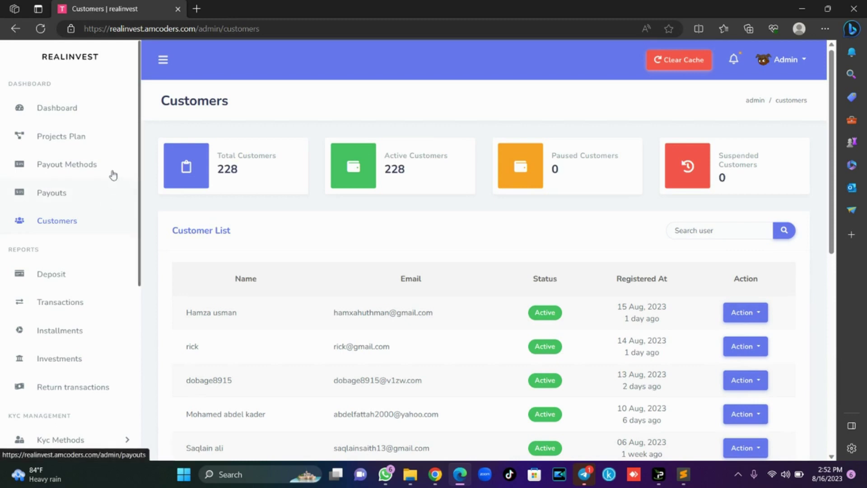
- Open the Deposits list and view the first pending deposit's details down to its attachment
left_click(69, 279)
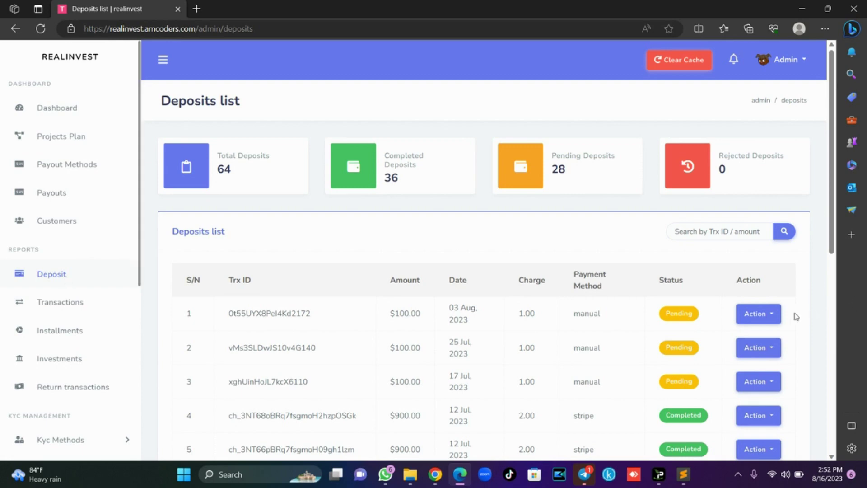
left_click(770, 320)
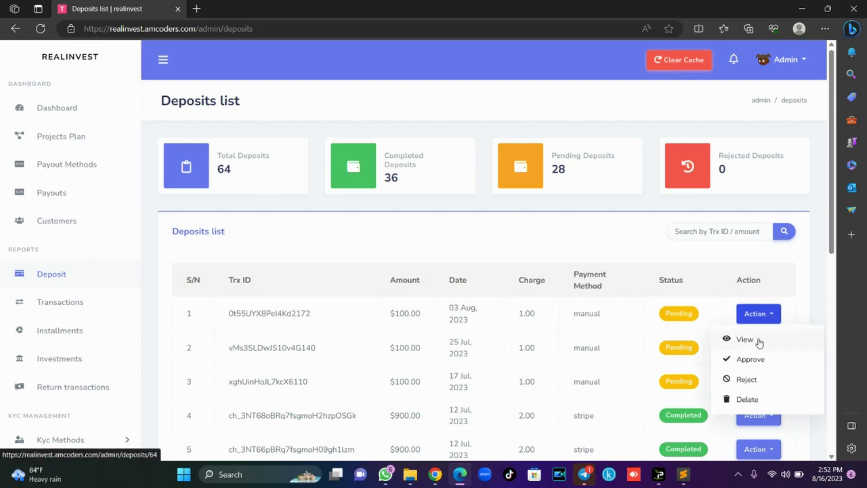
left_click(763, 360)
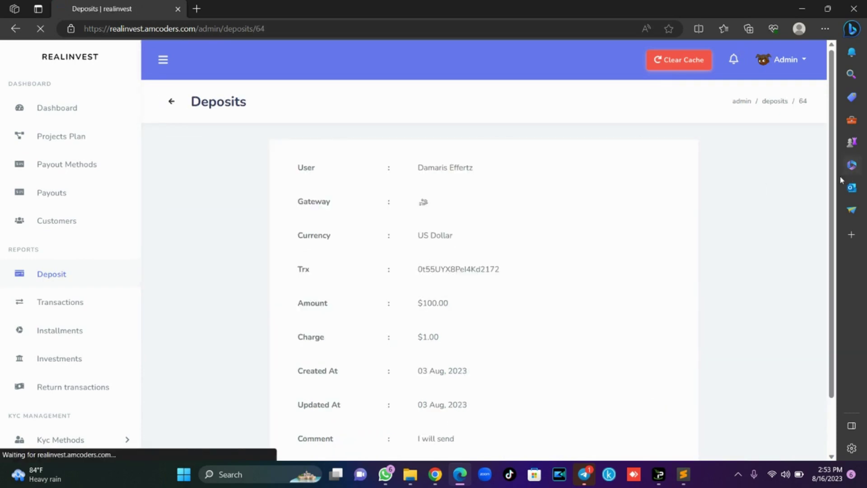
scroll(836, 332, "down", 3)
scroll(833, 352, "up", 1)
scroll(819, 371, "down", 1)
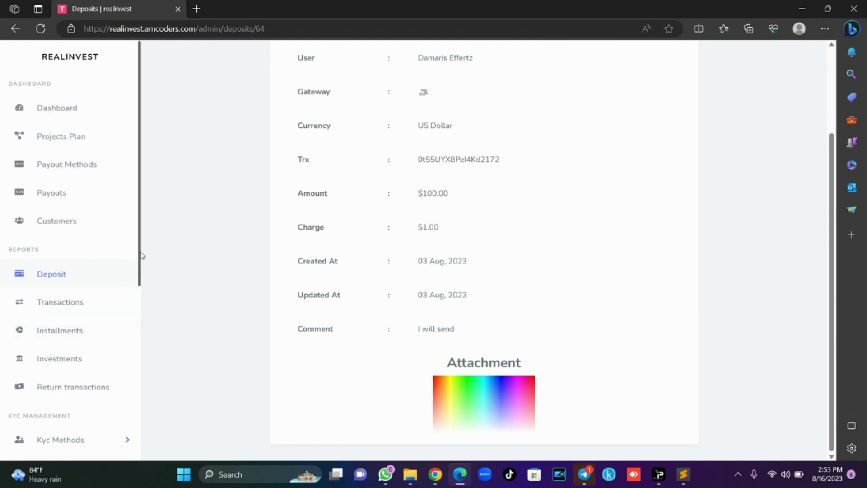
left_click_drag(139, 257, 136, 438)
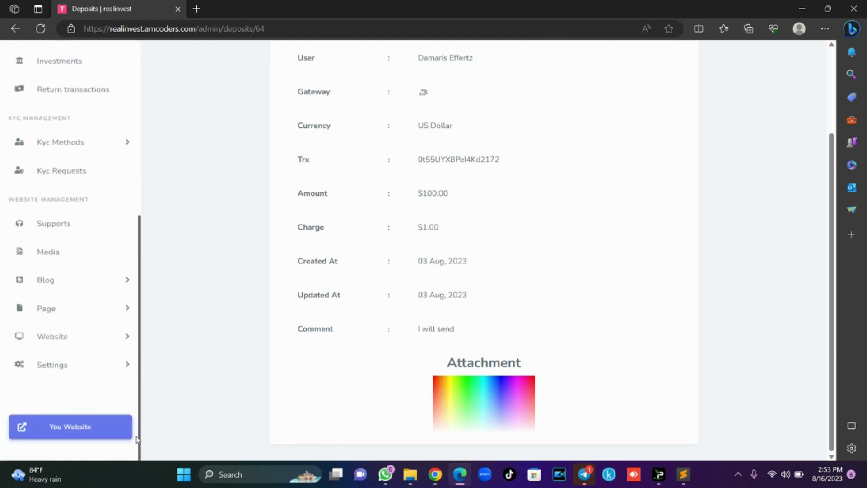
left_click(116, 366)
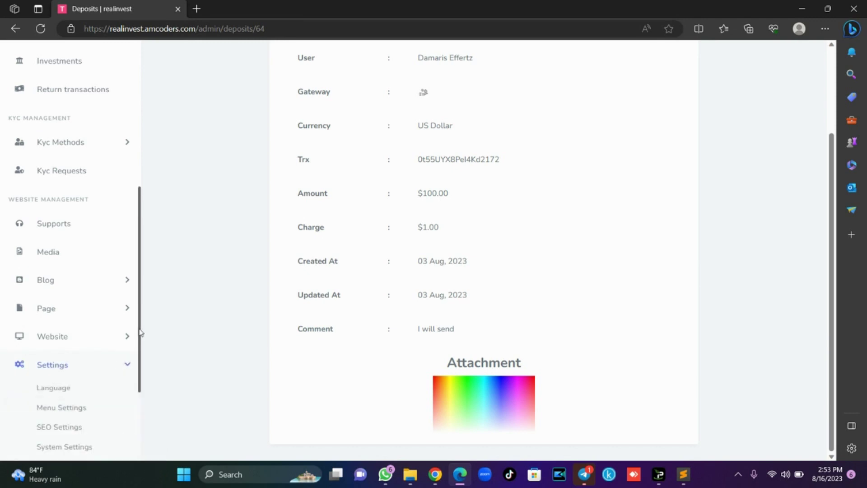
left_click_drag(139, 332, 140, 395)
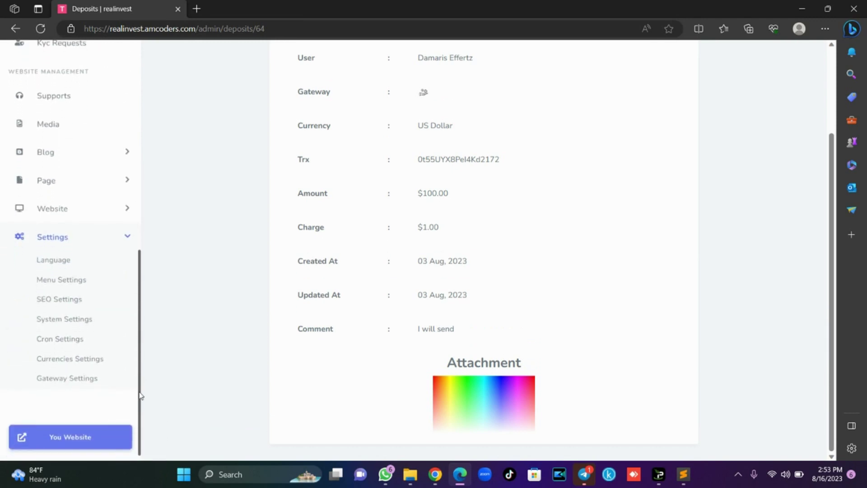
key("alt+Left")
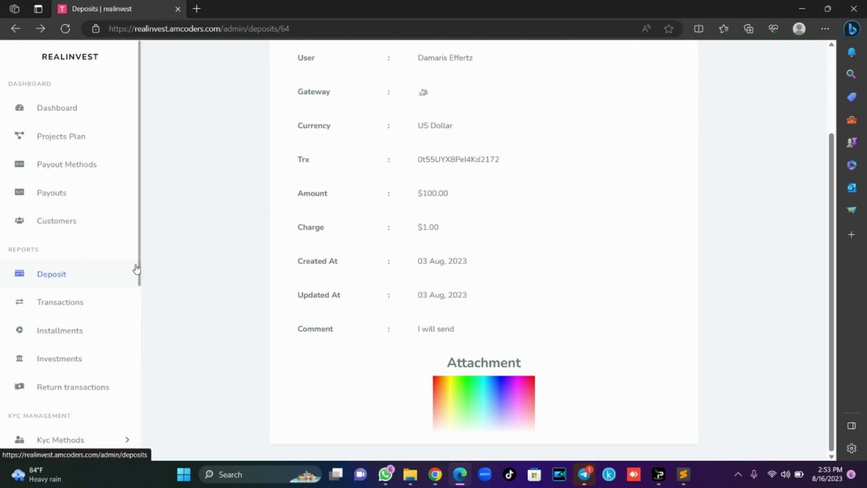
- Expand the Settings submenu and show its entries down to Gateway Settings
left_click_drag(141, 261, 145, 440)
left_click(95, 364)
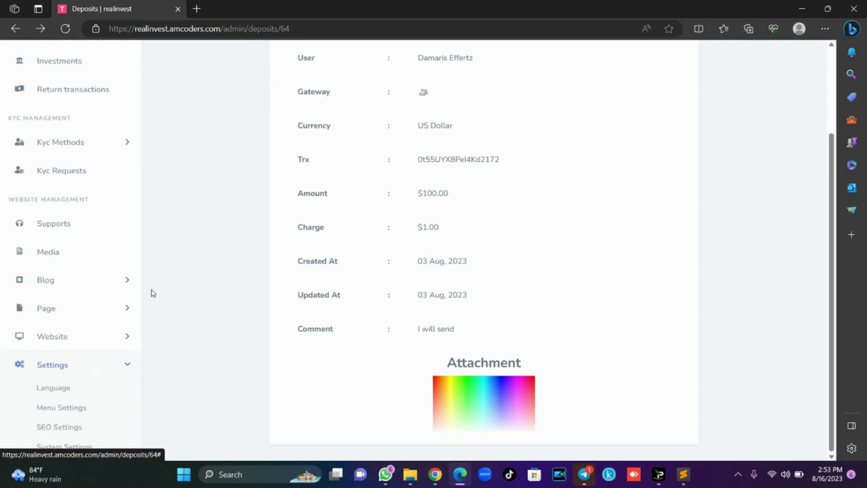
left_click_drag(142, 272, 138, 354)
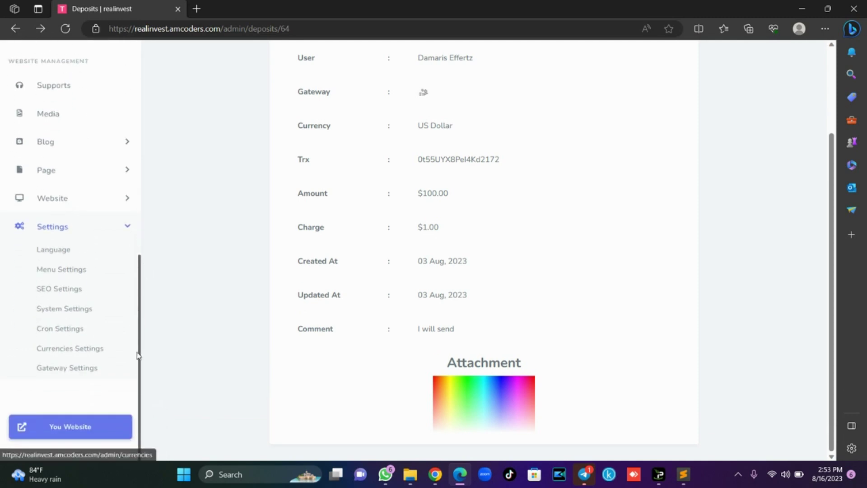